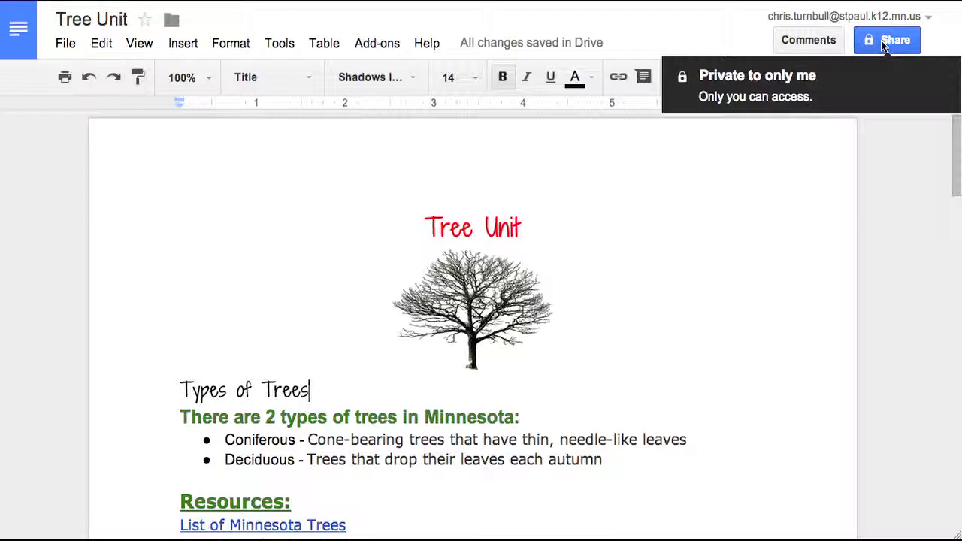
Open the Tree Unit document's sharing settings and add the first and second SPPS demo accounts as invitees
{"action": "left_click", "coordinate": [885, 41]}
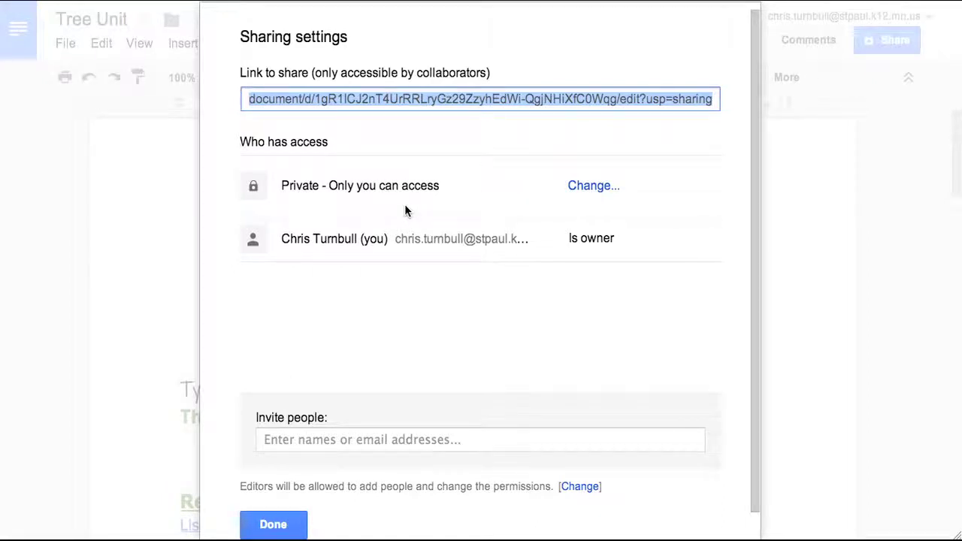
{"action": "left_click", "coordinate": [275, 440]}
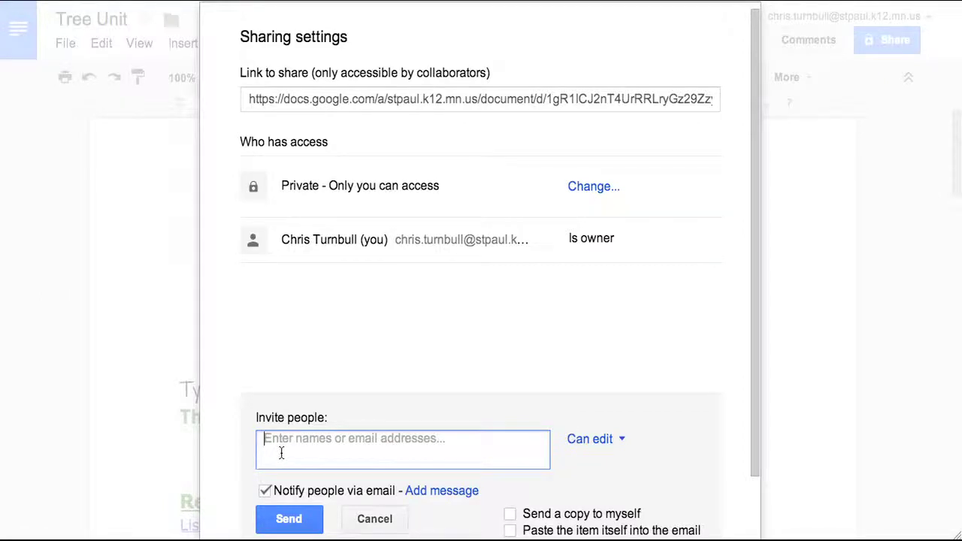
{"action": "type", "text": "spp"}
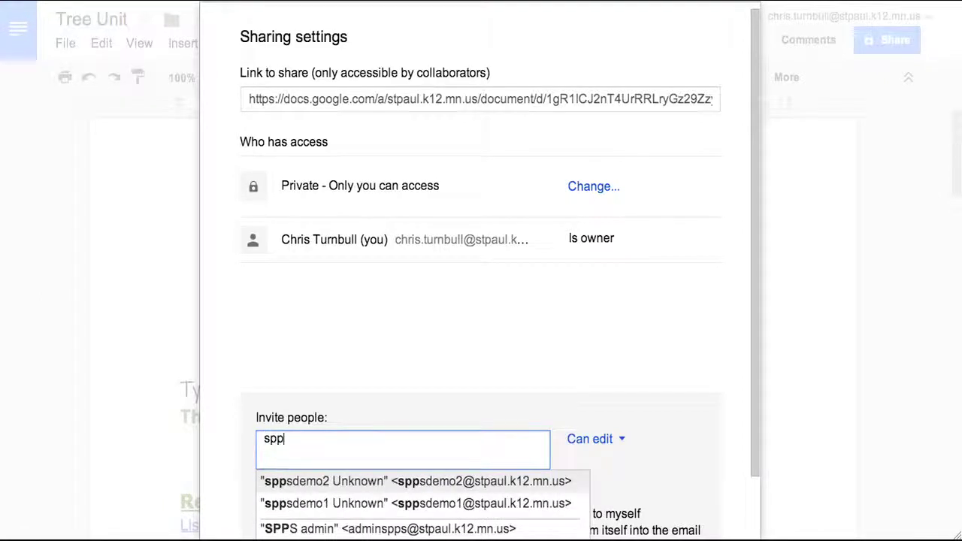
{"action": "left_click", "coordinate": [294, 503]}
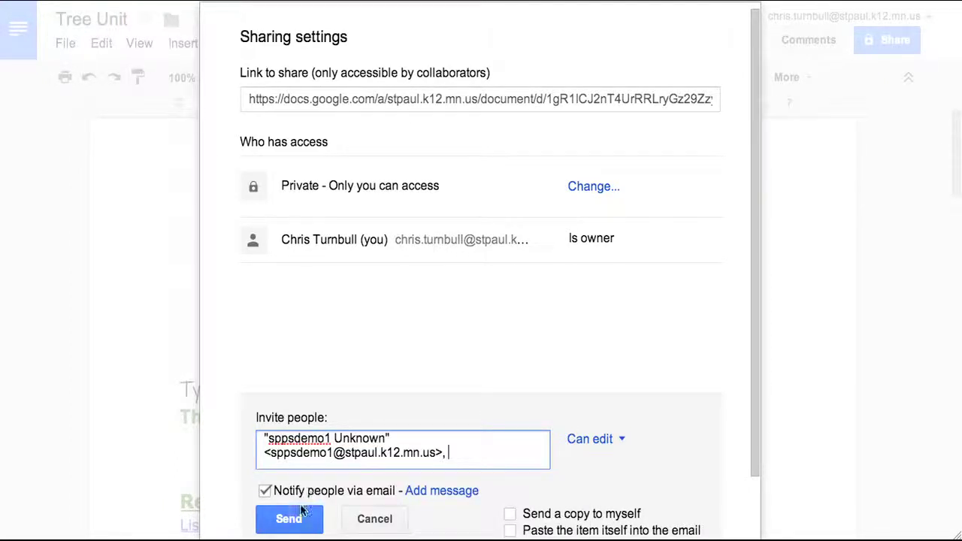
{"action": "type", "text": "spp"}
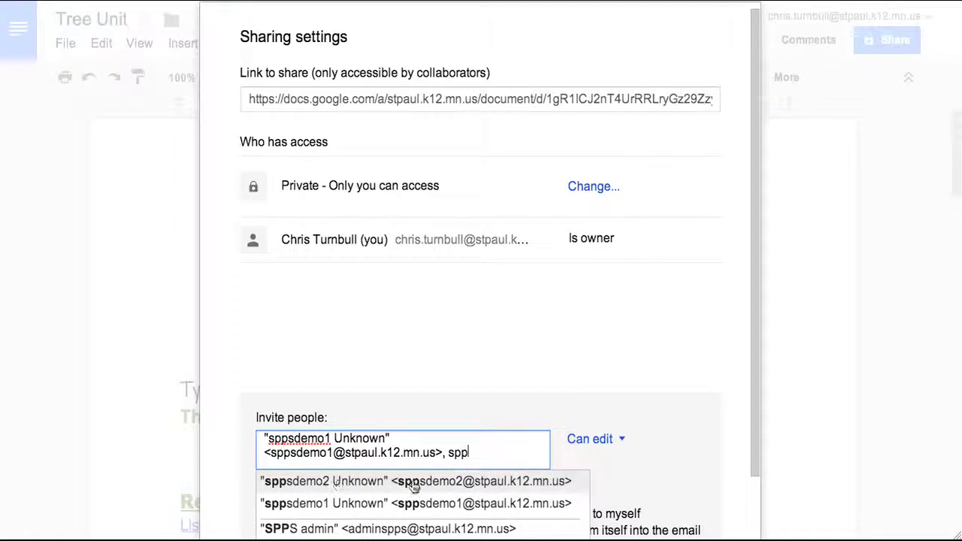
{"action": "left_click", "coordinate": [438, 481]}
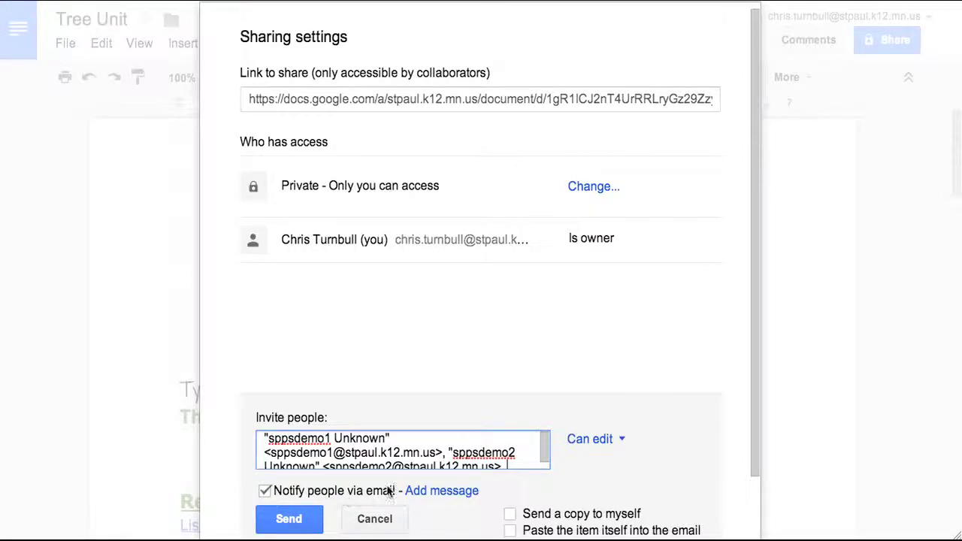
Add the personal message "Give me some feedback on this unit about trees." to the invitation
{"action": "left_click", "coordinate": [415, 492]}
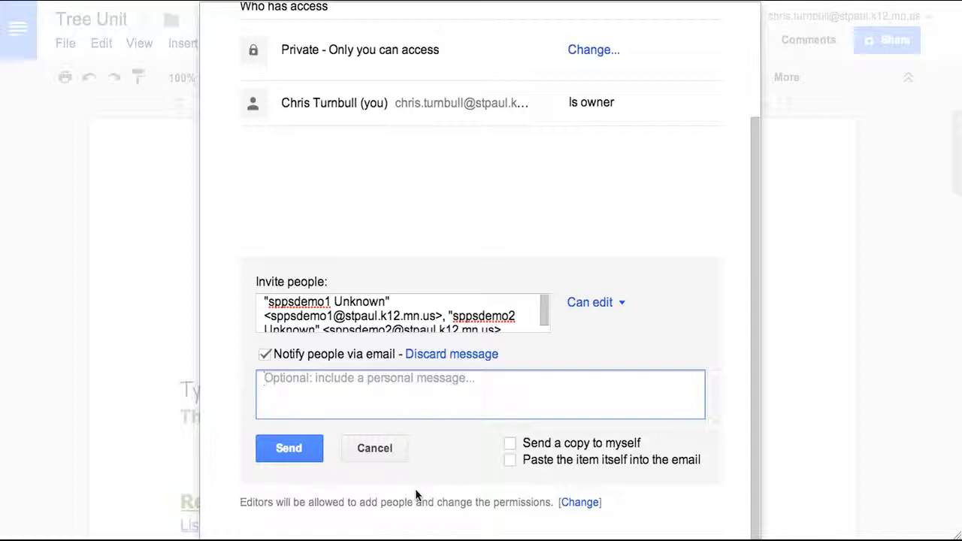
{"action": "type", "text": "G"}
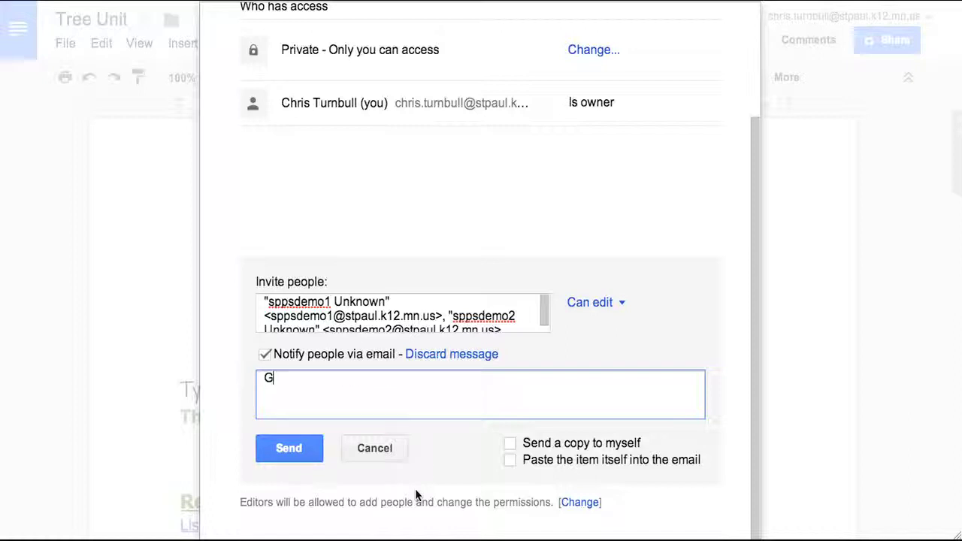
{"action": "type", "text": "ive me some "}
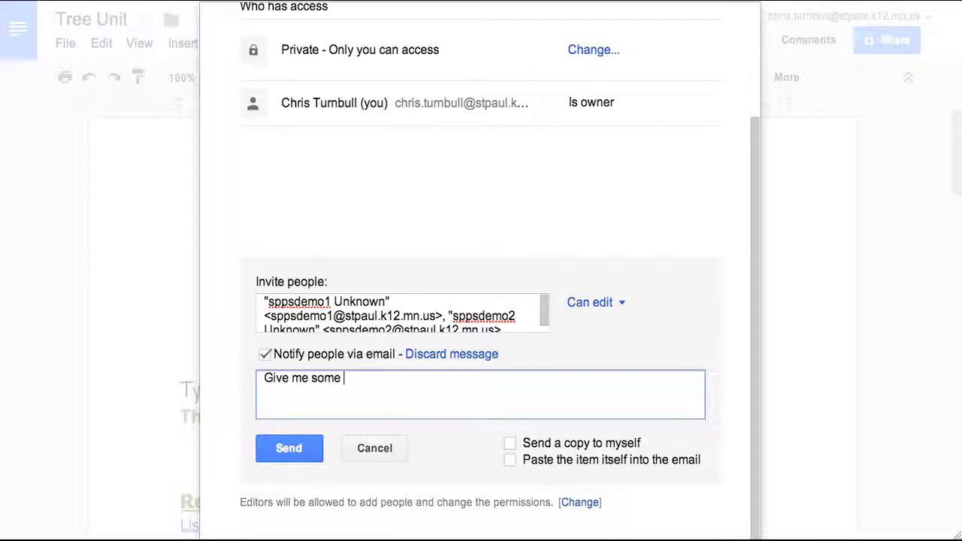
{"action": "type", "text": "feedback on this unit"}
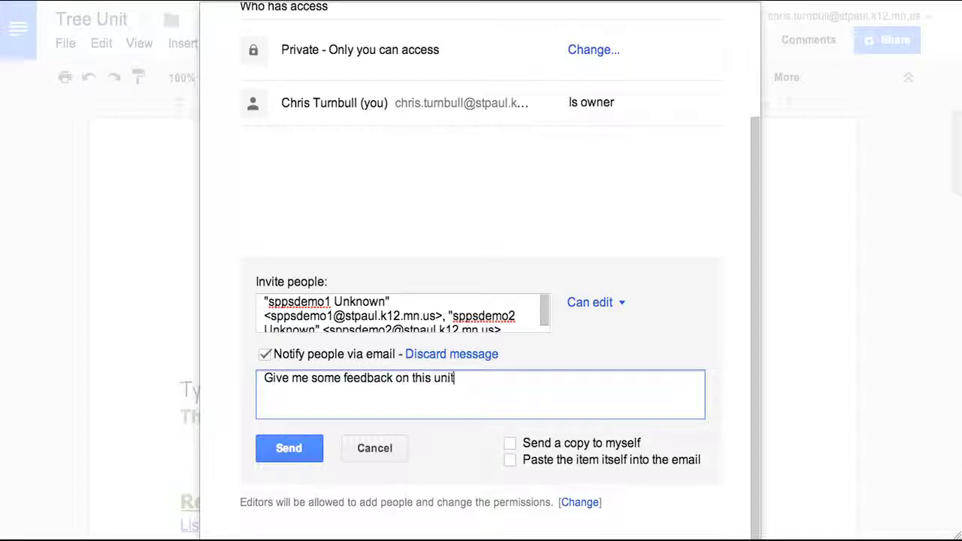
{"action": "type", "text": " about tr"}
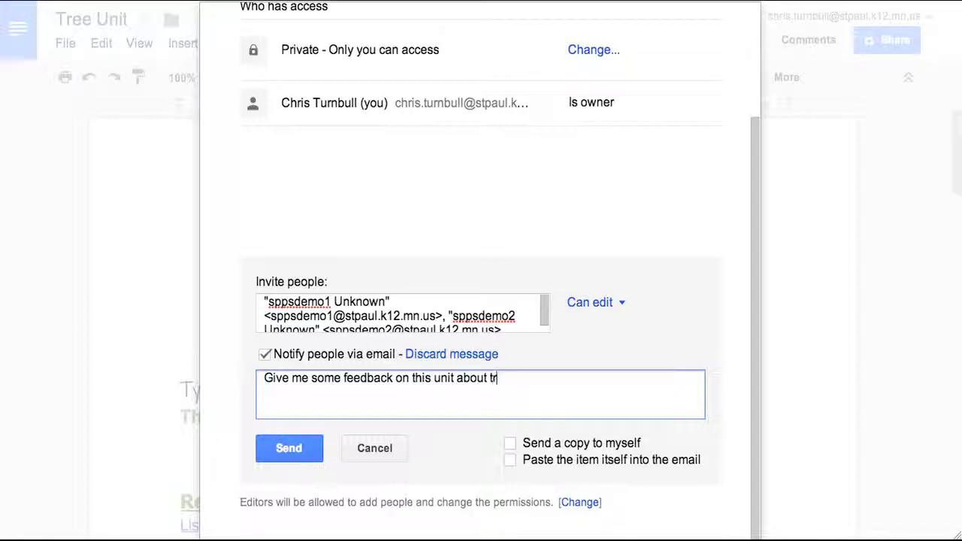
{"action": "type", "text": "ees."}
Try the Can comment and Can view permission levels for the two invitees
{"action": "left_click", "coordinate": [621, 304]}
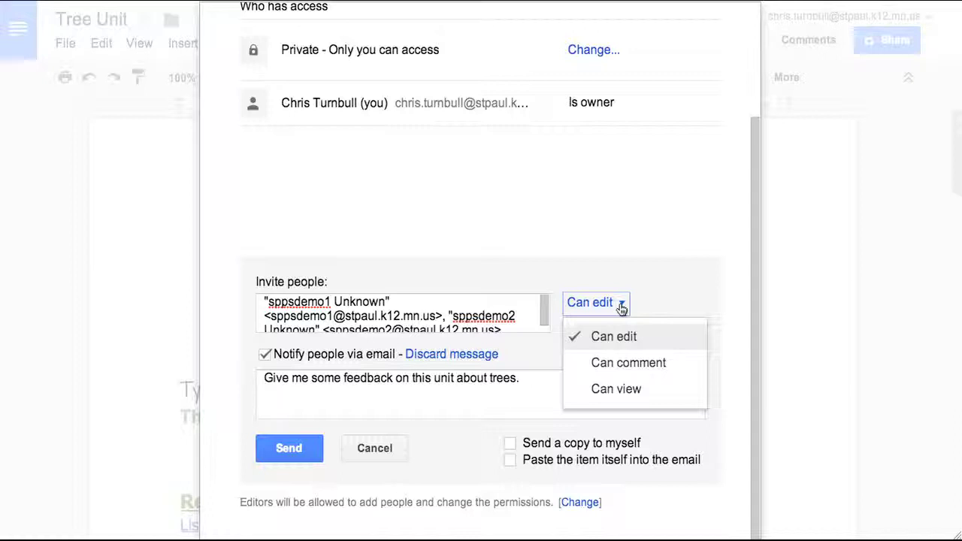
{"action": "left_click", "coordinate": [630, 363]}
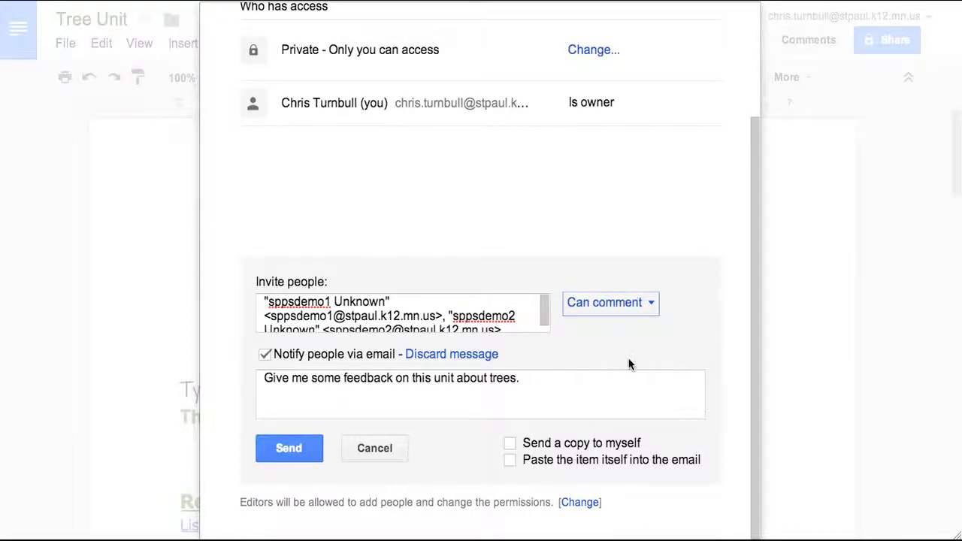
{"action": "left_click", "coordinate": [652, 304]}
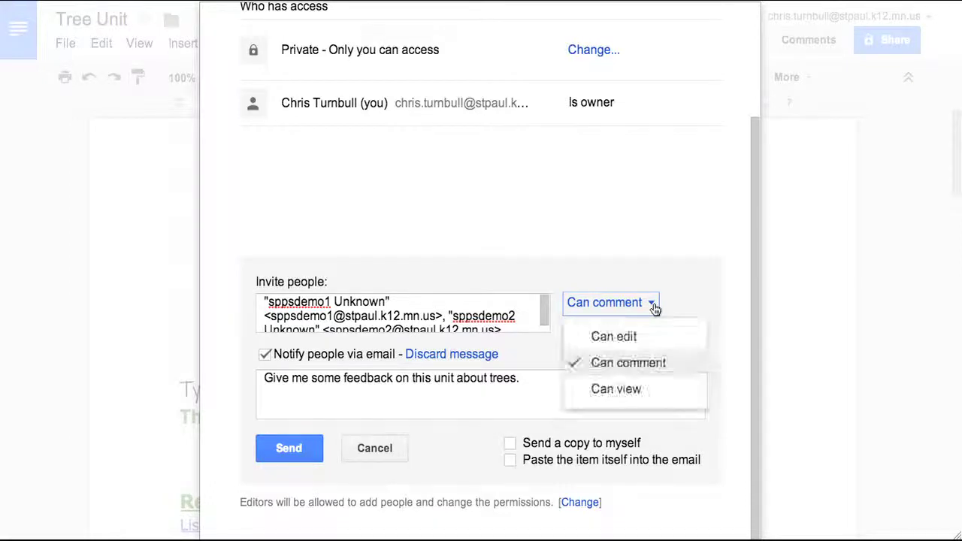
{"action": "left_click", "coordinate": [625, 390]}
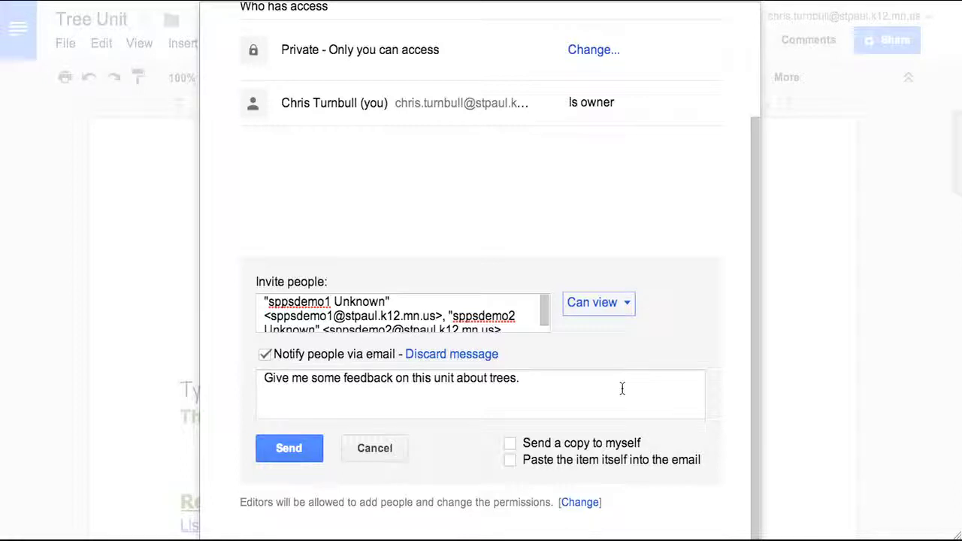
Set the invitees' permission to Can edit and send the invitation
{"action": "left_click", "coordinate": [625, 317]}
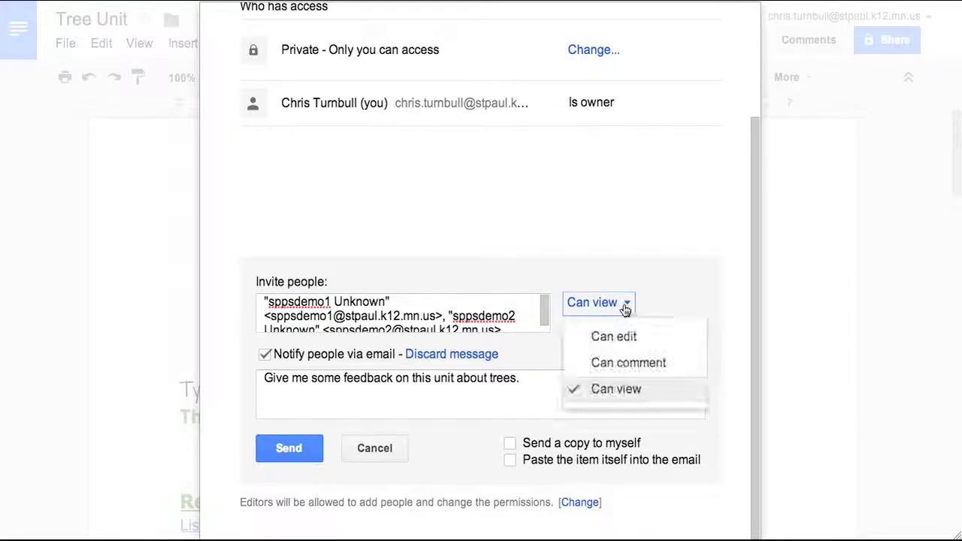
{"action": "left_click", "coordinate": [618, 339]}
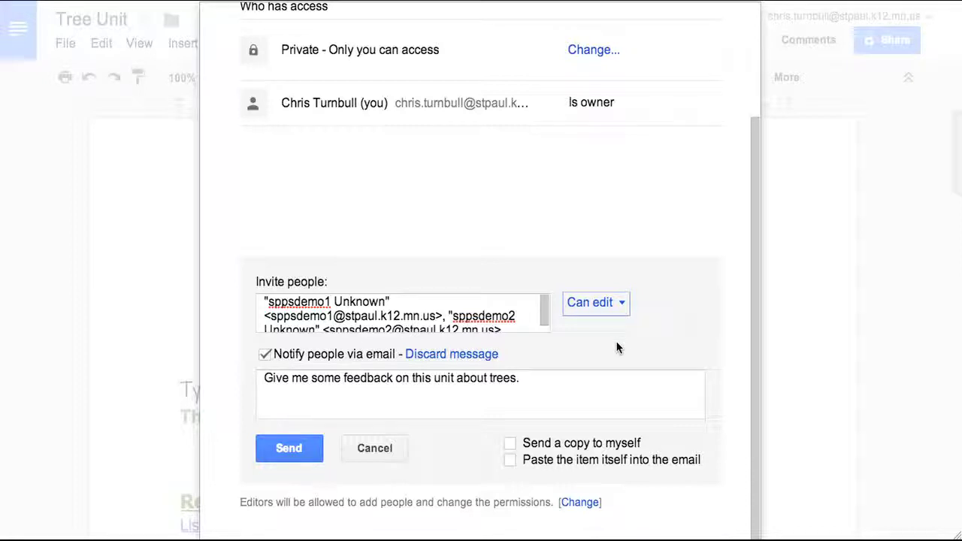
{"action": "left_click", "coordinate": [296, 450]}
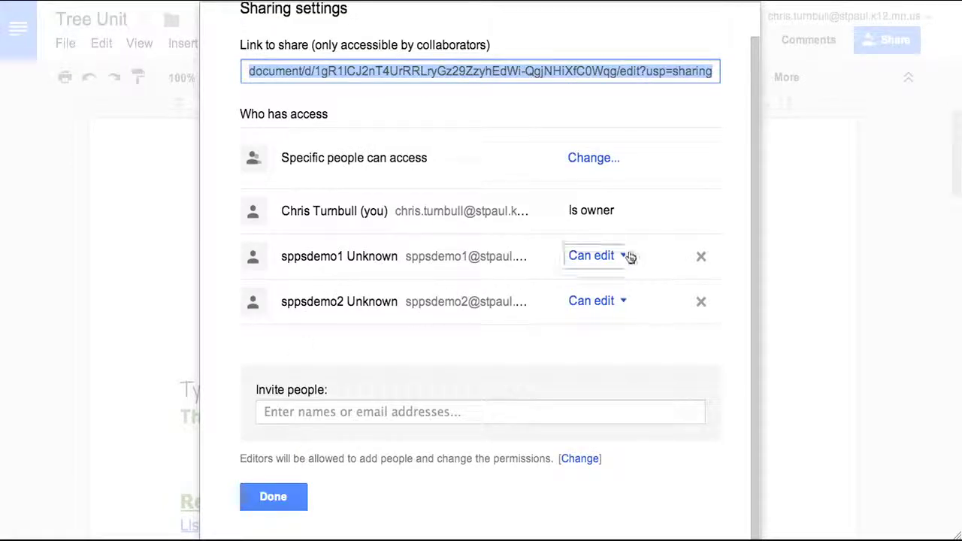
Set the second demo account to Can comment, remove its access, and save and close the sharing settings
{"action": "left_click", "coordinate": [622, 302]}
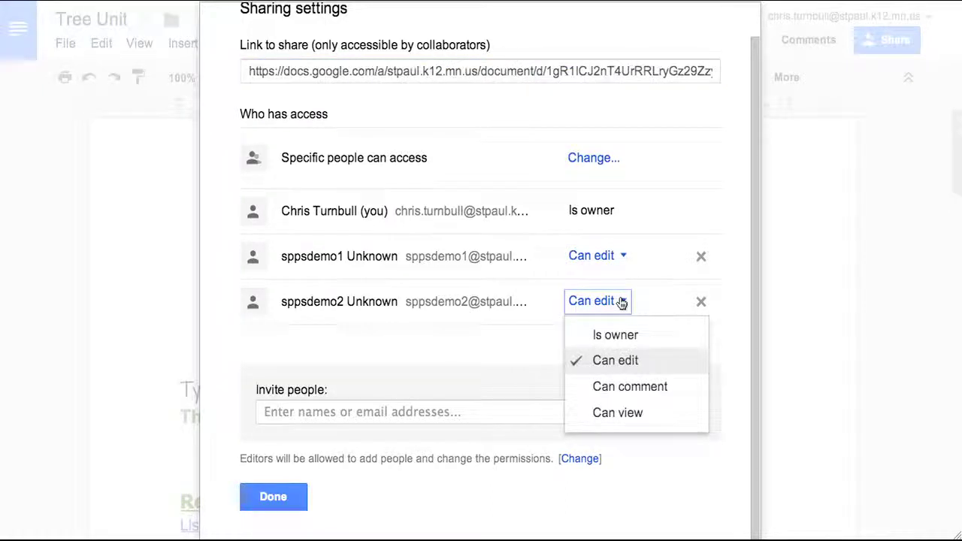
{"action": "left_click", "coordinate": [623, 392]}
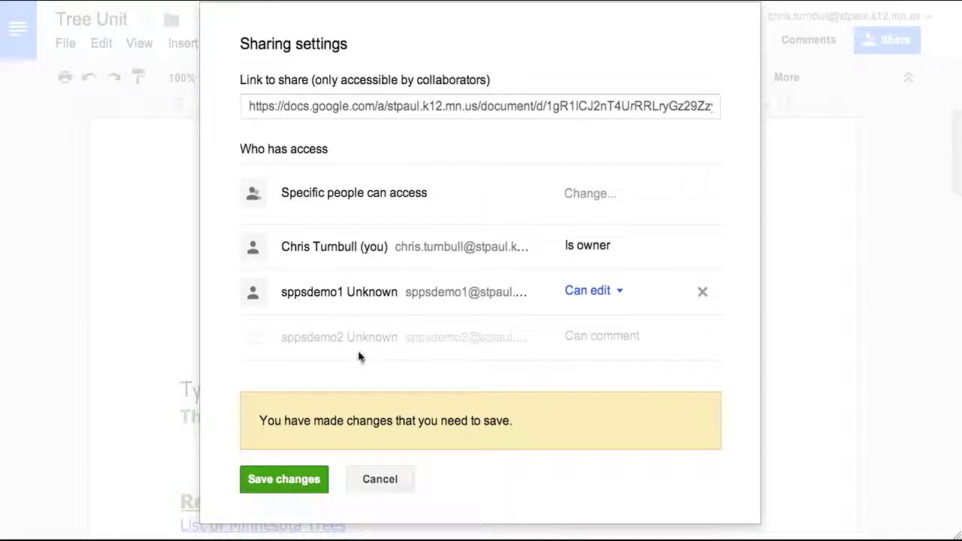
{"action": "left_click", "coordinate": [286, 477]}
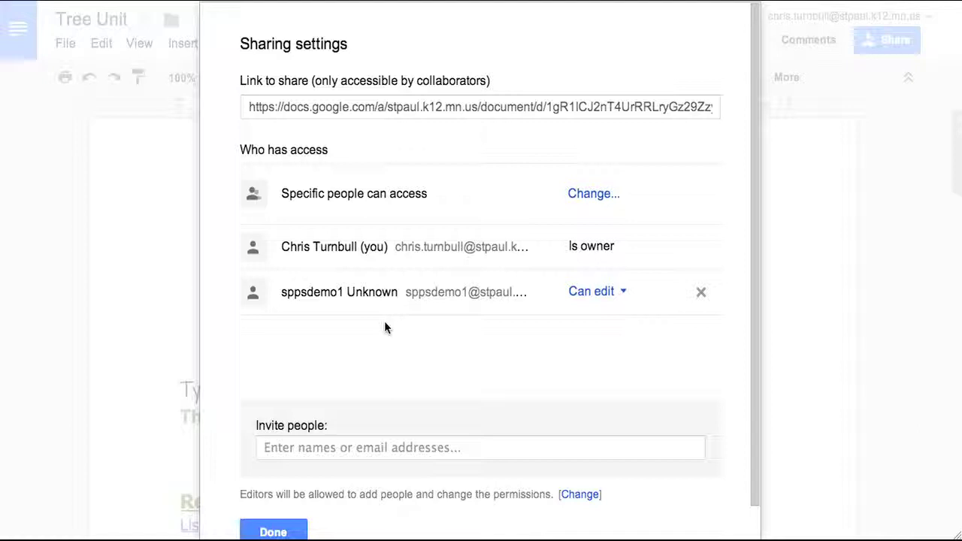
{"action": "left_click", "coordinate": [273, 531]}
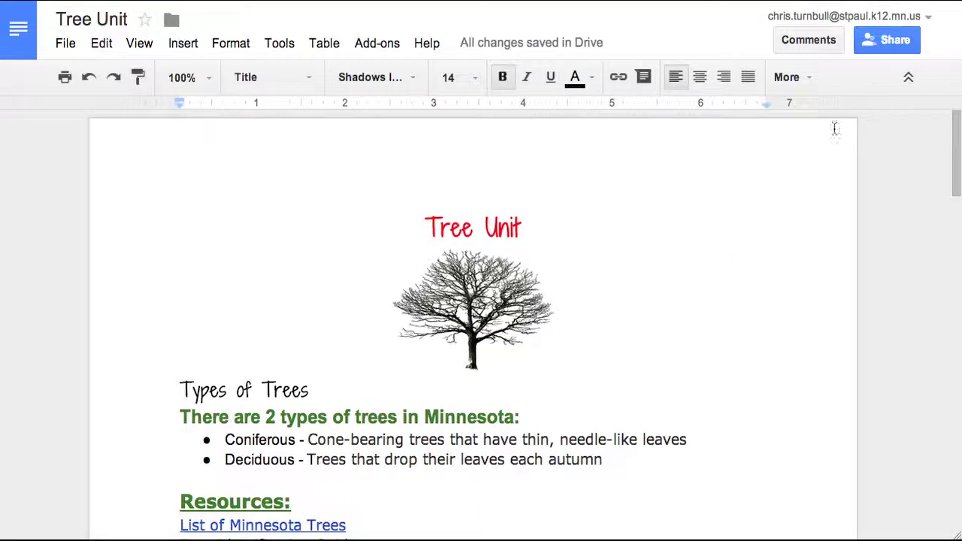
Reopen the sharing settings and try each visibility option from Public on the web down to Specific people
{"action": "left_click", "coordinate": [905, 36]}
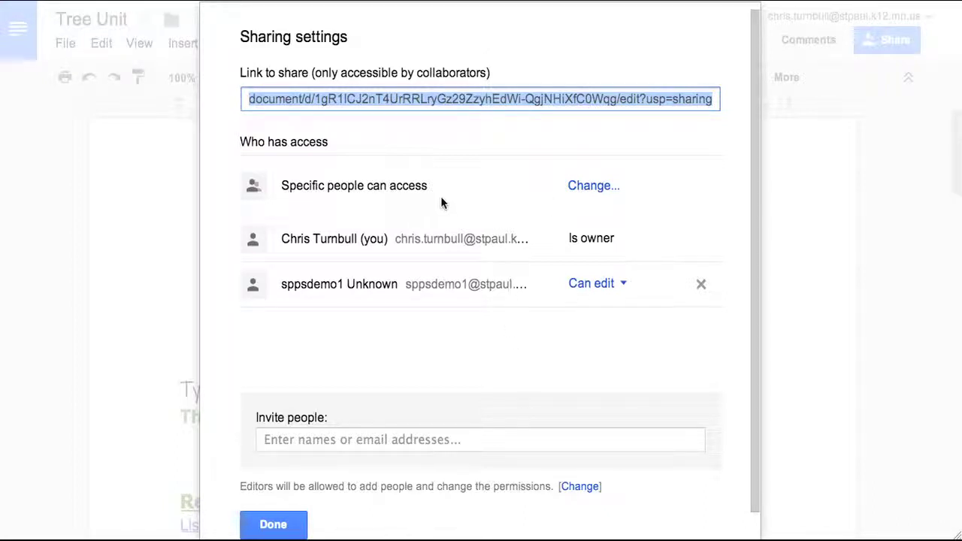
{"action": "left_click", "coordinate": [586, 188]}
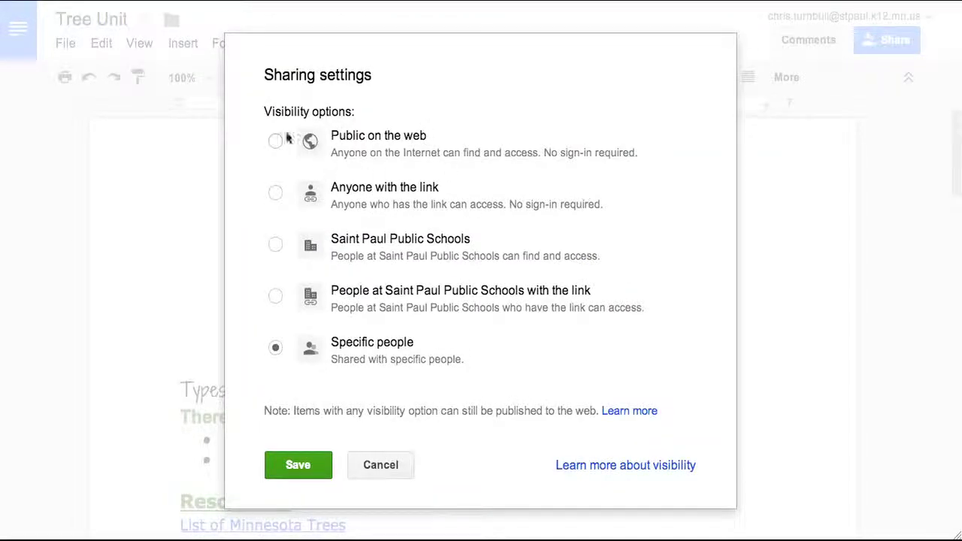
{"action": "left_click", "coordinate": [274, 143]}
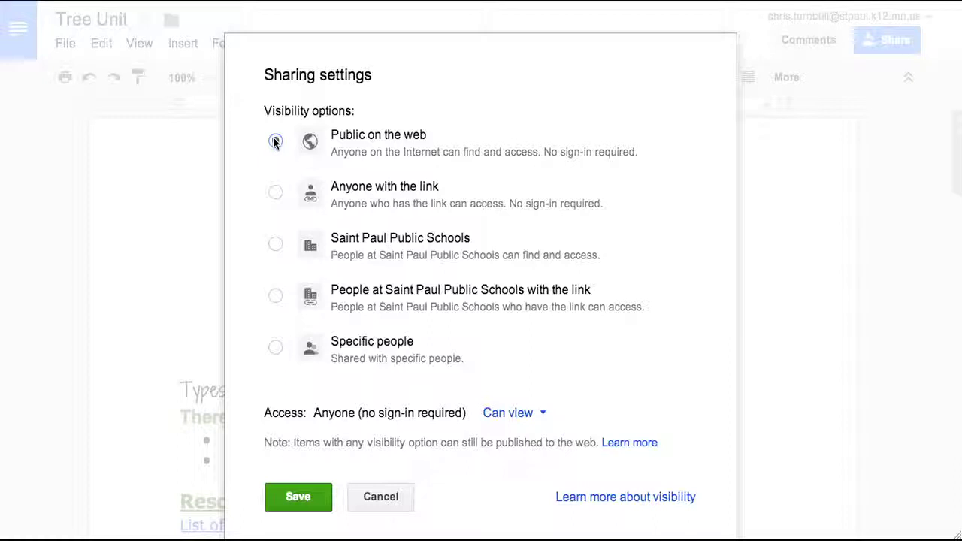
{"action": "left_click", "coordinate": [274, 193]}
{"action": "left_click", "coordinate": [275, 245]}
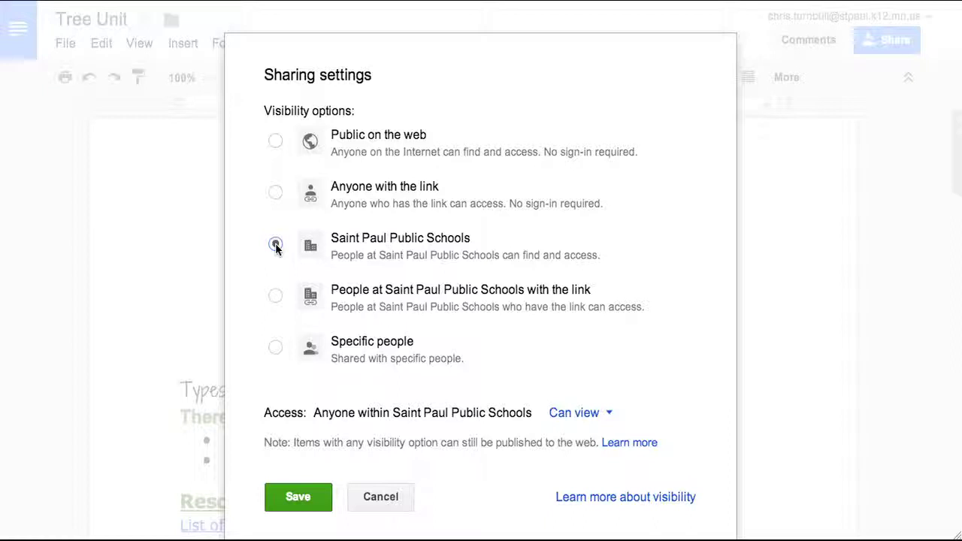
{"action": "left_click", "coordinate": [275, 295]}
{"action": "left_click", "coordinate": [276, 347]}
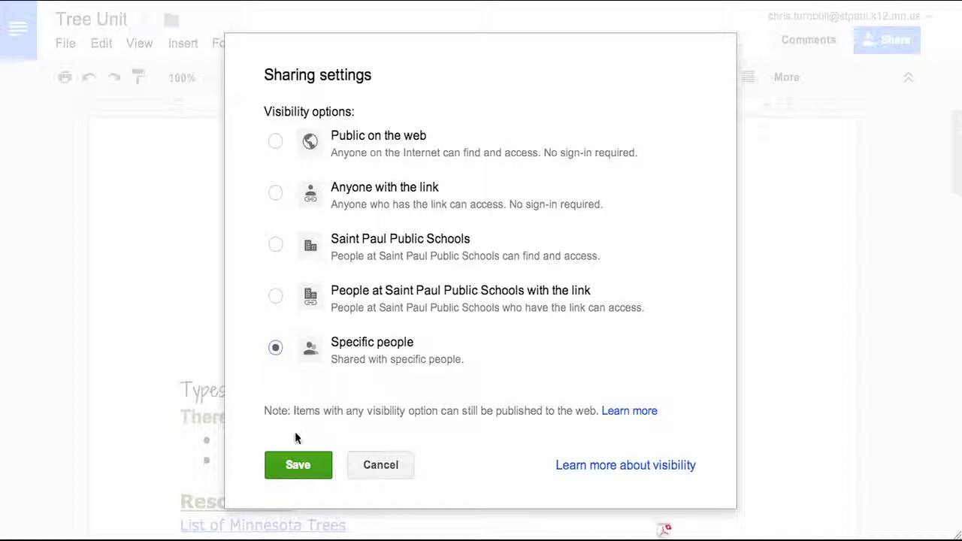
Try the visibility People at Saint Paul Public Schools with the link, with Can comment access
{"action": "left_click", "coordinate": [275, 296]}
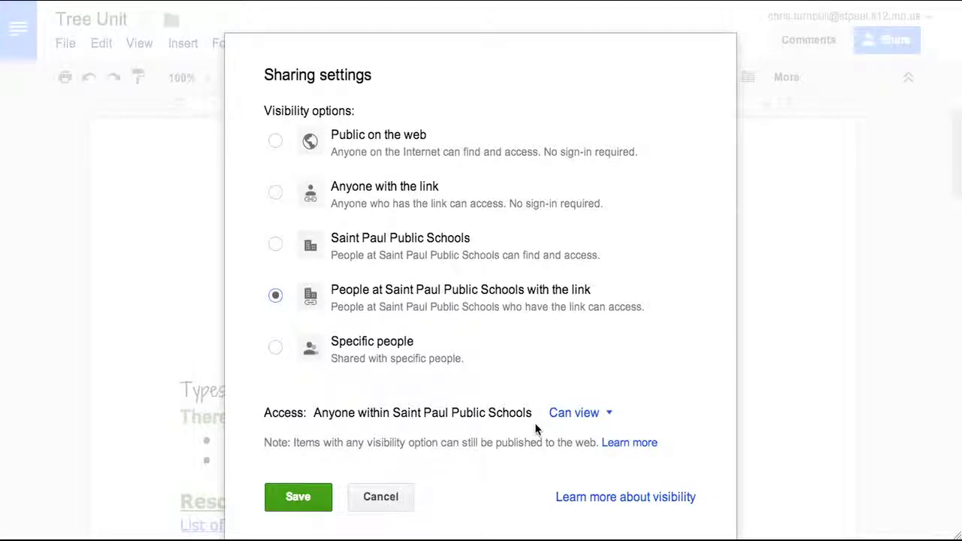
{"action": "left_click", "coordinate": [608, 415]}
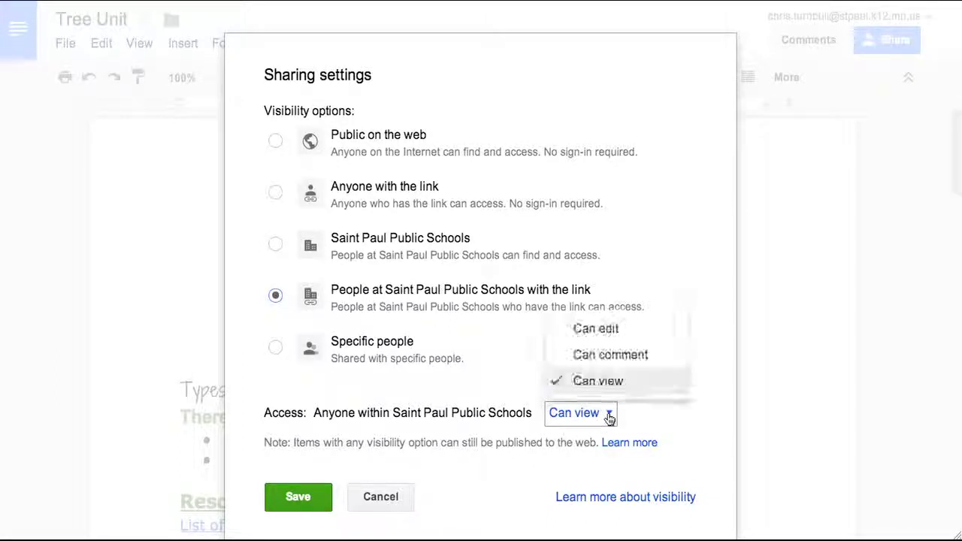
{"action": "left_click", "coordinate": [608, 356]}
{"action": "left_click", "coordinate": [621, 413]}
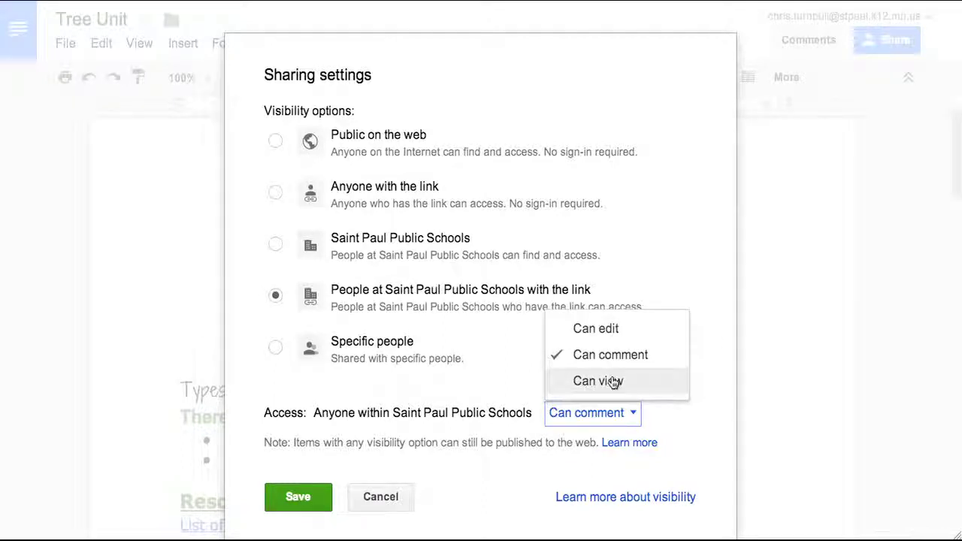
Set the document's visibility to Specific people, save it, and close the sharing settings
{"action": "left_click", "coordinate": [275, 349]}
{"action": "left_click", "coordinate": [275, 348]}
{"action": "left_click", "coordinate": [272, 474]}
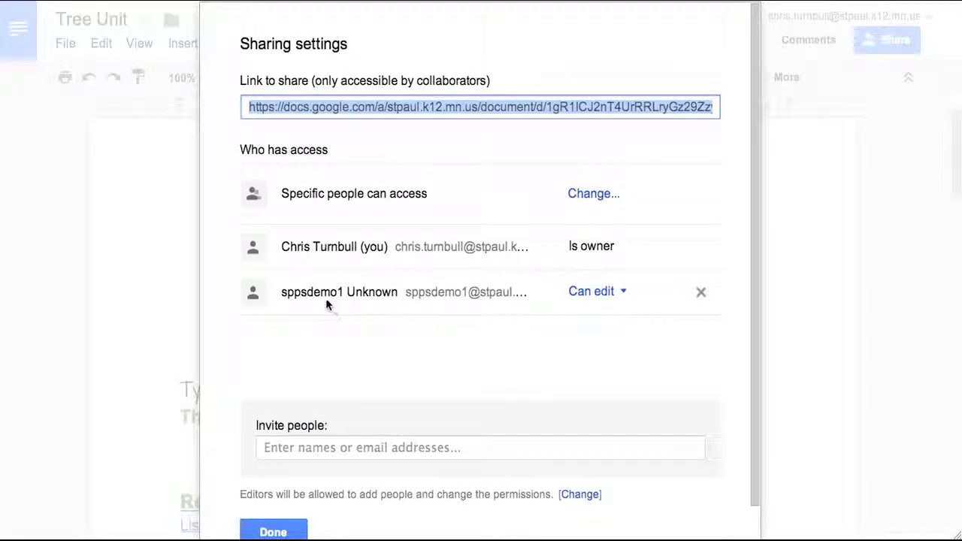
{"action": "left_click", "coordinate": [287, 531]}
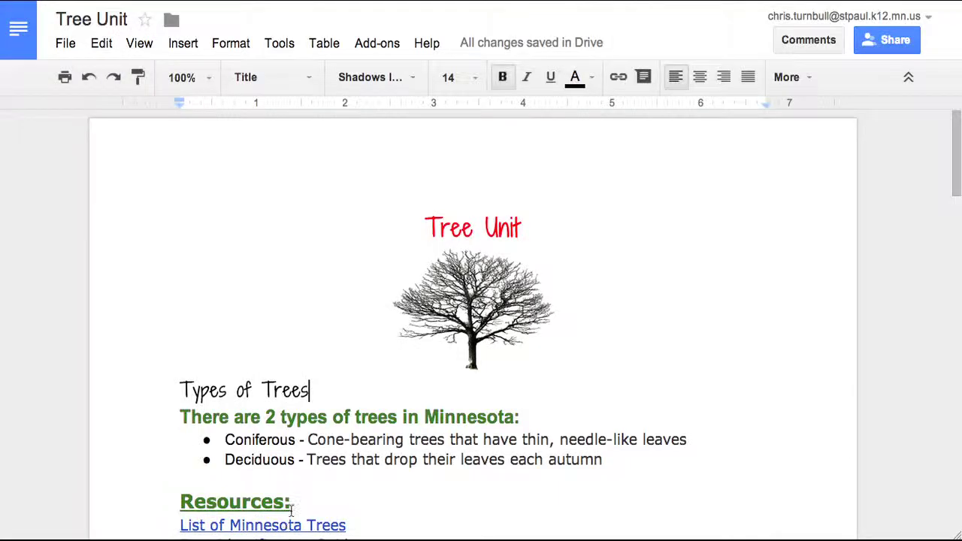